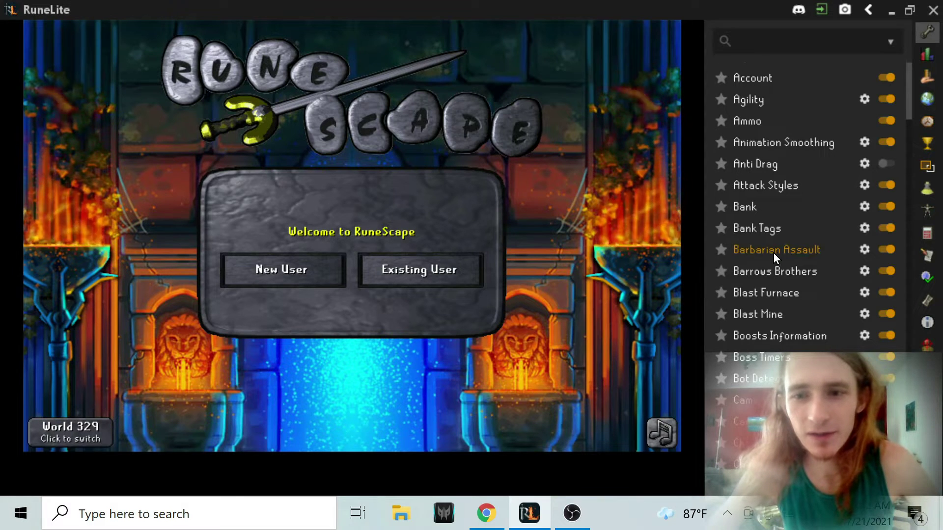
Enable the GPU plugin in the plugin list, which raises an Intel ICD OpenGL driver error.
{"action": "scroll", "coordinate": [776, 254], "scroll_direction": "down", "scroll_amount": 6}
{"action": "scroll", "coordinate": [809, 256], "scroll_direction": "down", "scroll_amount": 3}
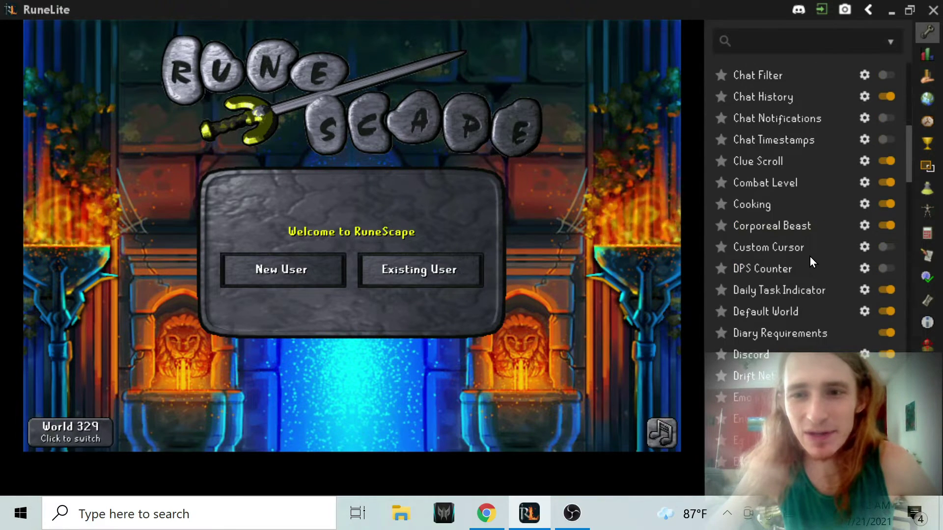
{"action": "scroll", "coordinate": [766, 307], "scroll_direction": "down", "scroll_amount": 5}
{"action": "scroll", "coordinate": [766, 308], "scroll_direction": "down", "scroll_amount": 8}
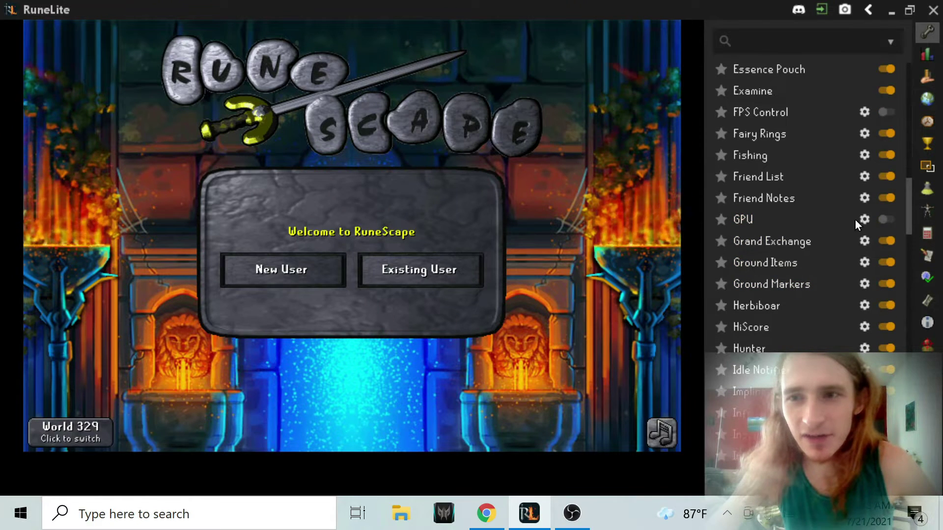
{"action": "left_click", "coordinate": [883, 220]}
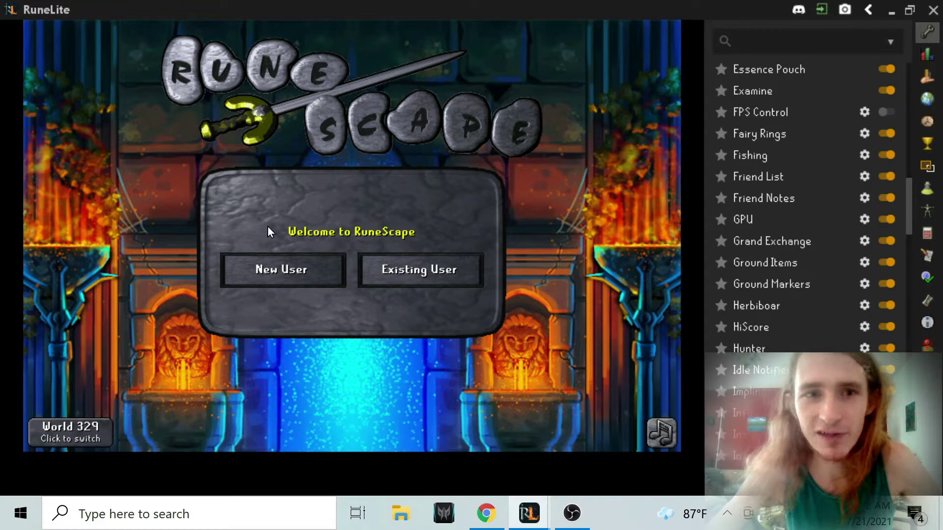
Bring the OpenGL ES Error dialog forward, then switch to Chrome showing RuneLite.net.
{"action": "mouse_move", "coordinate": [544, 500]}
{"action": "left_click", "coordinate": [590, 445]}
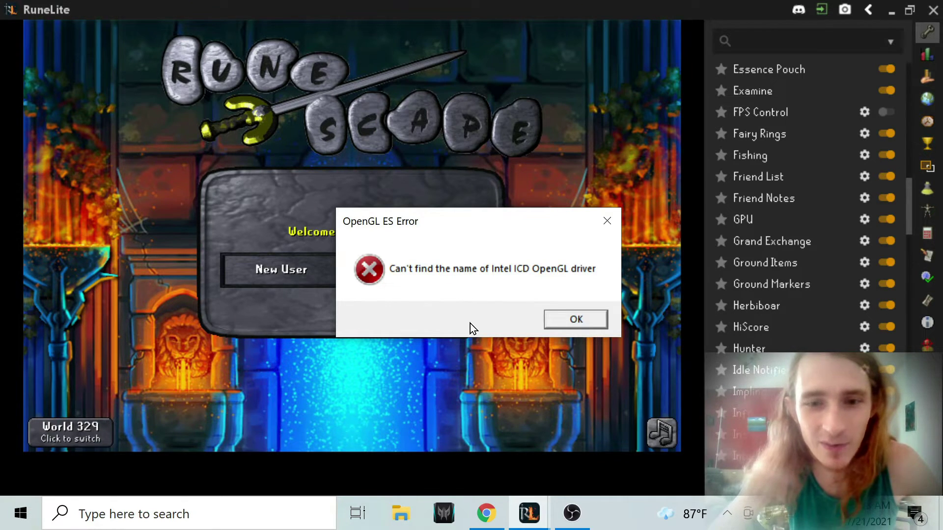
{"action": "left_click", "coordinate": [486, 513]}
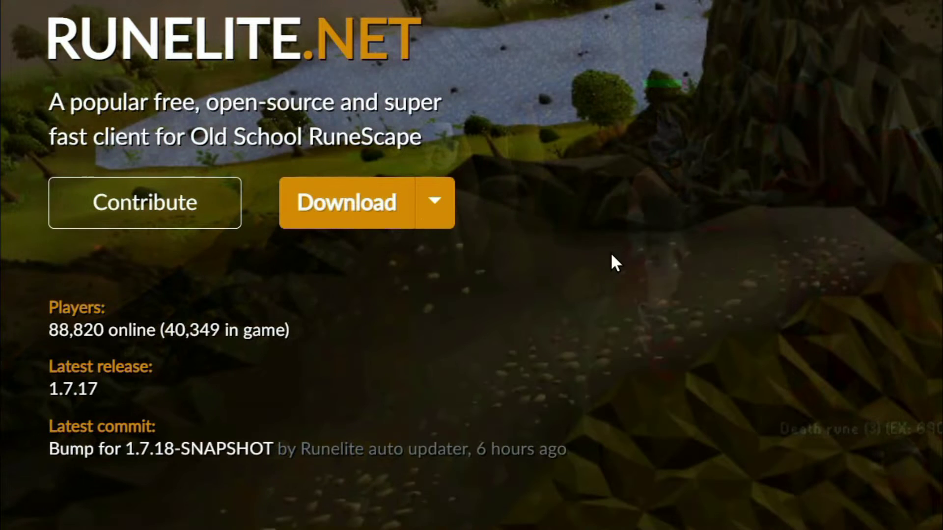
Expand the runelite.net Download dropdown listing Windows 32/64-bit, macOS and Linux builds.
{"action": "left_click", "coordinate": [432, 204]}
{"action": "mouse_move", "coordinate": [449, 222]}
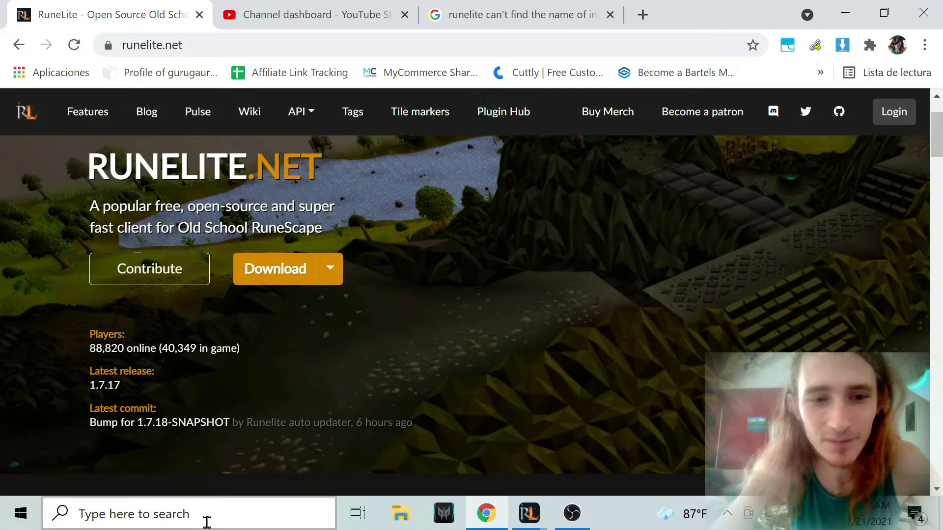
Open Add or remove programs and search the installed apps for 'rune'.
{"action": "left_click", "coordinate": [207, 521]}
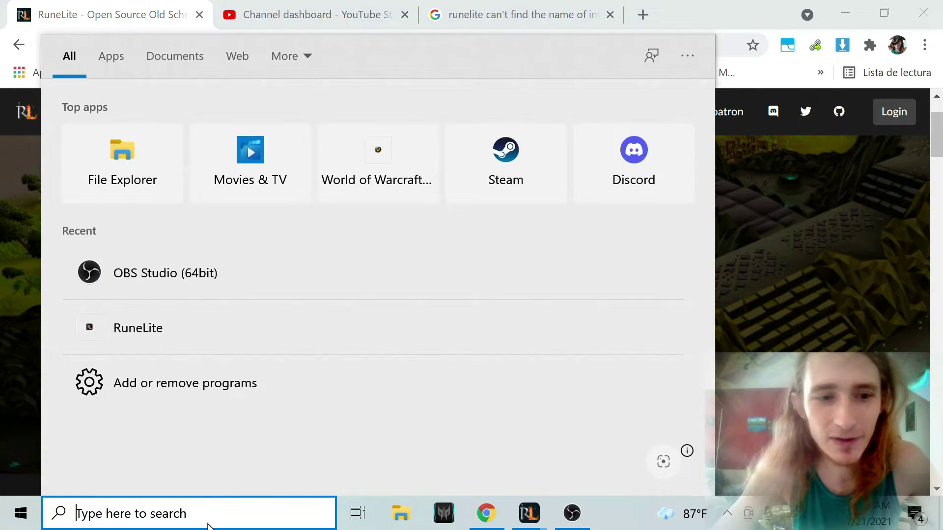
{"action": "type", "text": "add"}
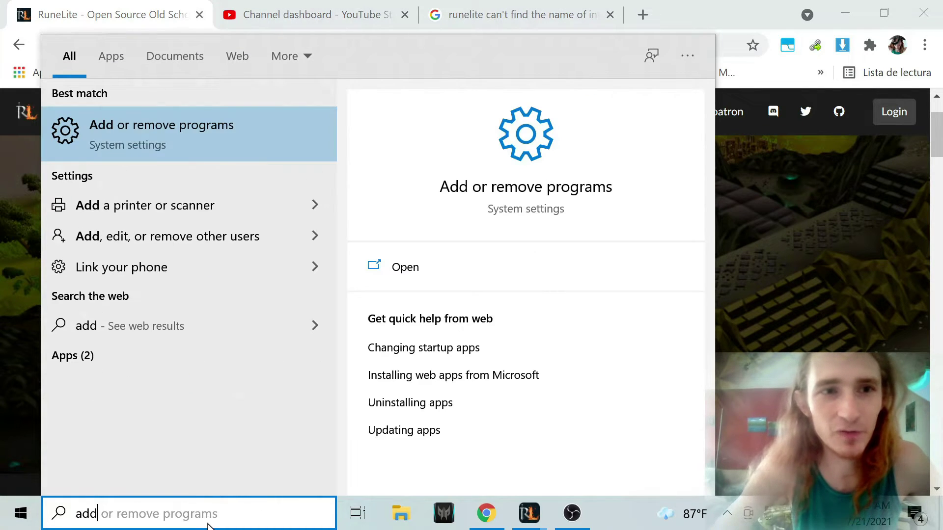
{"action": "left_click", "coordinate": [333, 157]}
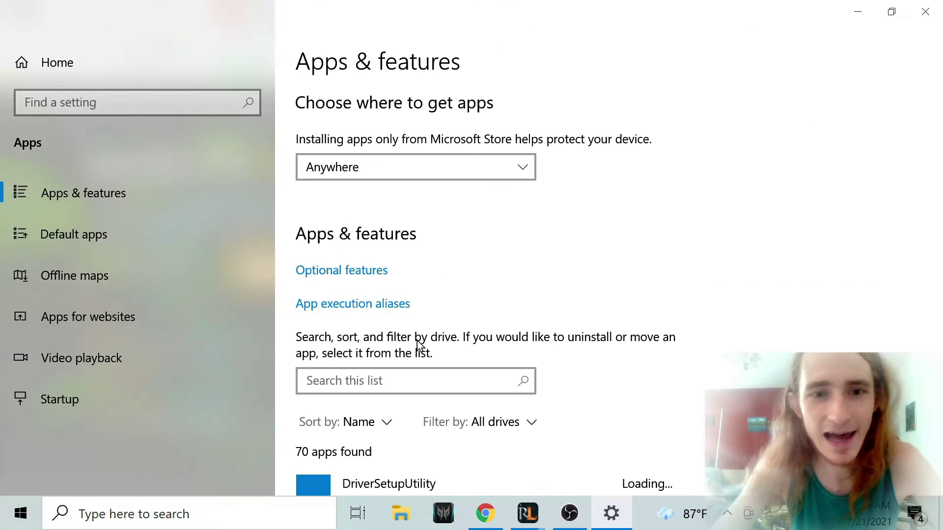
{"action": "left_click", "coordinate": [378, 384]}
{"action": "type", "text": "rune"}
Uninstall RuneLite 2.1.7 and dismiss the lingering OpenGL ES error dialog.
{"action": "scroll", "coordinate": [540, 344], "scroll_direction": "down", "scroll_amount": 5}
{"action": "left_click", "coordinate": [492, 245]}
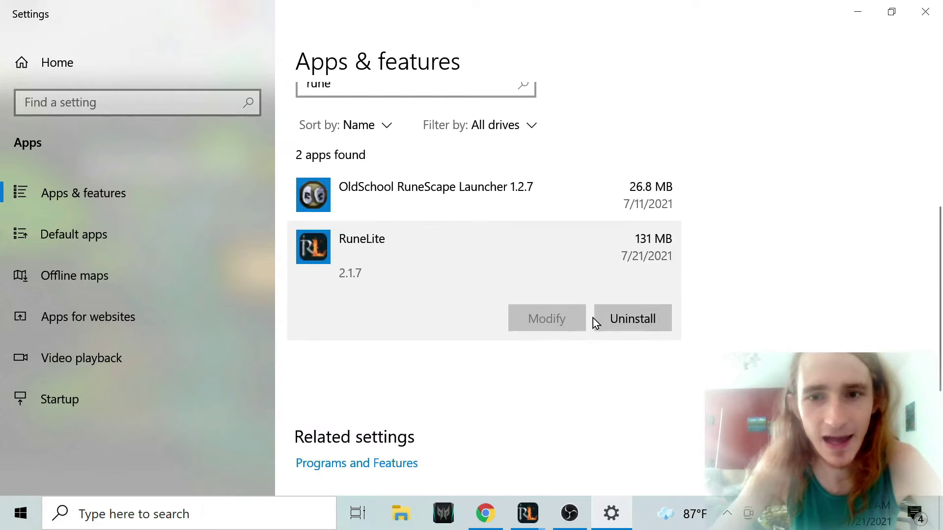
{"action": "left_click", "coordinate": [605, 316]}
{"action": "left_click", "coordinate": [709, 275]}
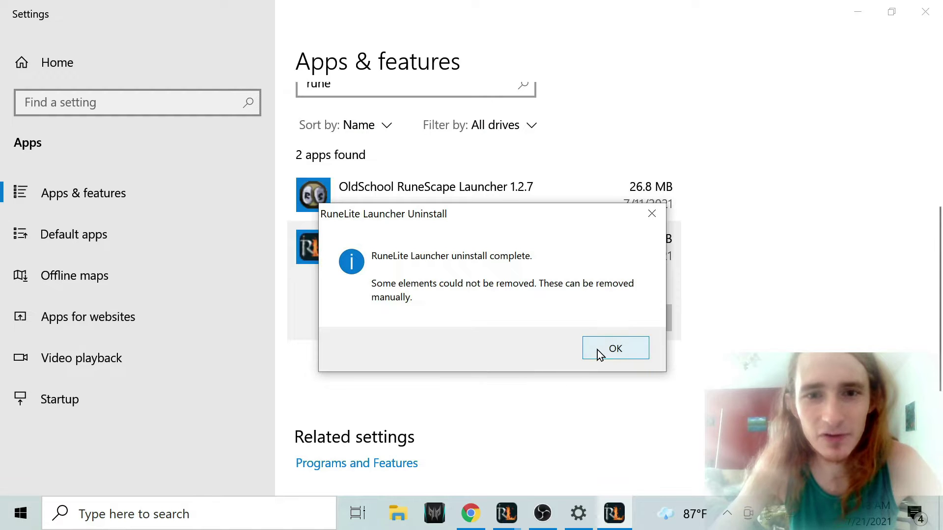
{"action": "left_click", "coordinate": [597, 349]}
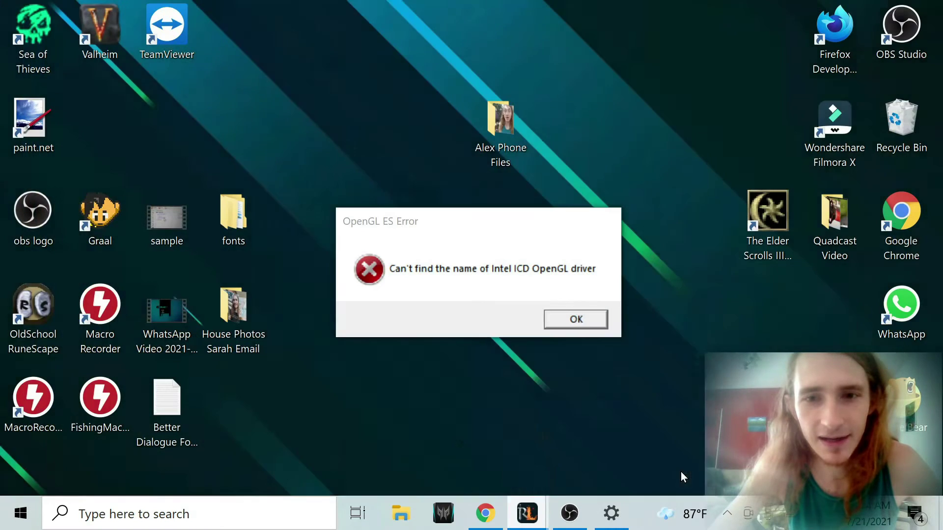
{"action": "left_click", "coordinate": [681, 471]}
{"action": "left_click", "coordinate": [577, 320]}
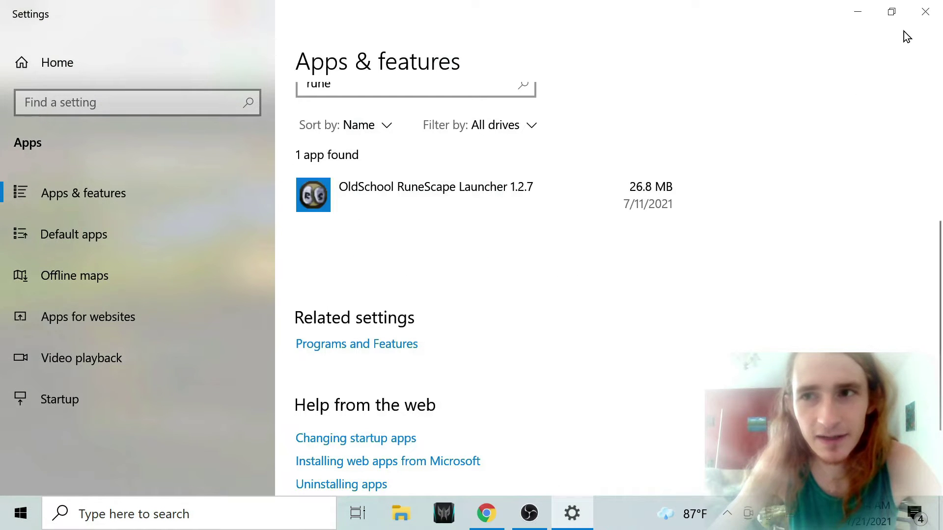
Download the 64-bit Windows RuneLite installer from runelite.net.
{"action": "left_click", "coordinate": [486, 513]}
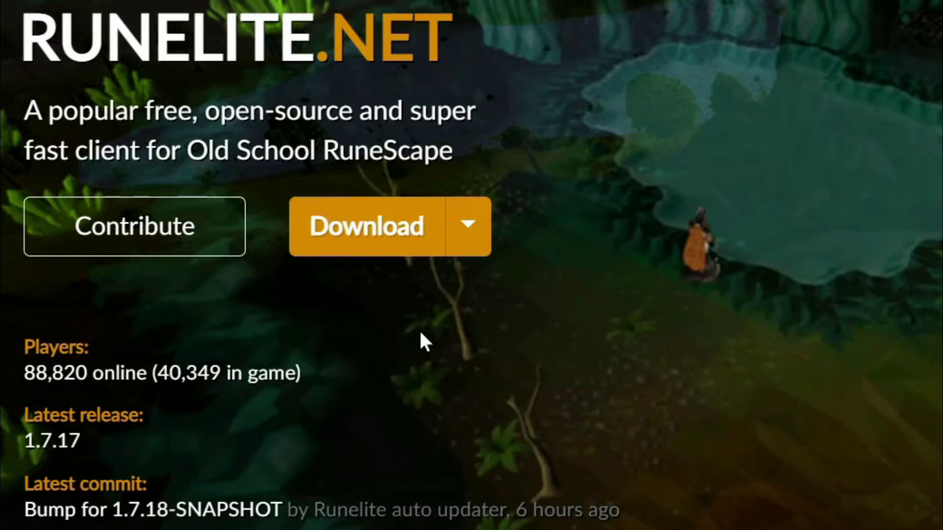
{"action": "left_click", "coordinate": [469, 228]}
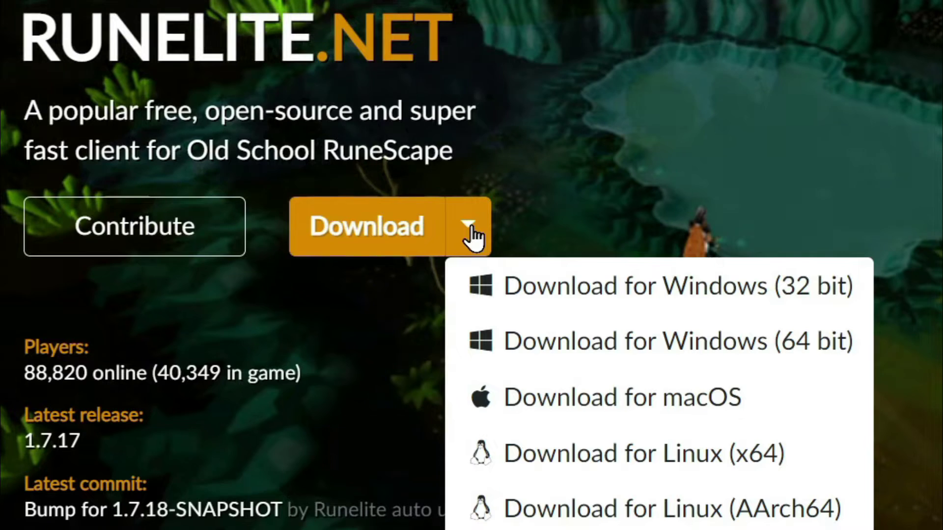
{"action": "left_click", "coordinate": [471, 241]}
{"action": "left_click", "coordinate": [470, 236]}
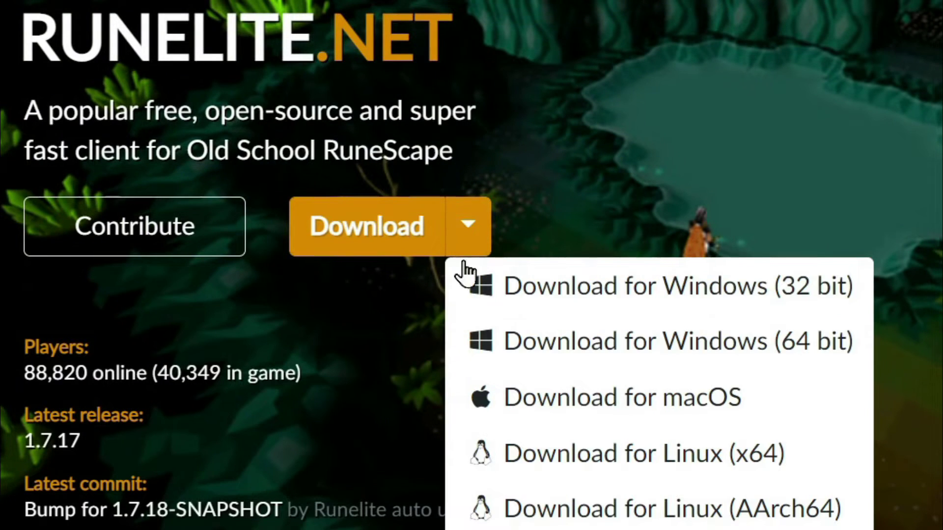
{"action": "left_click", "coordinate": [531, 359]}
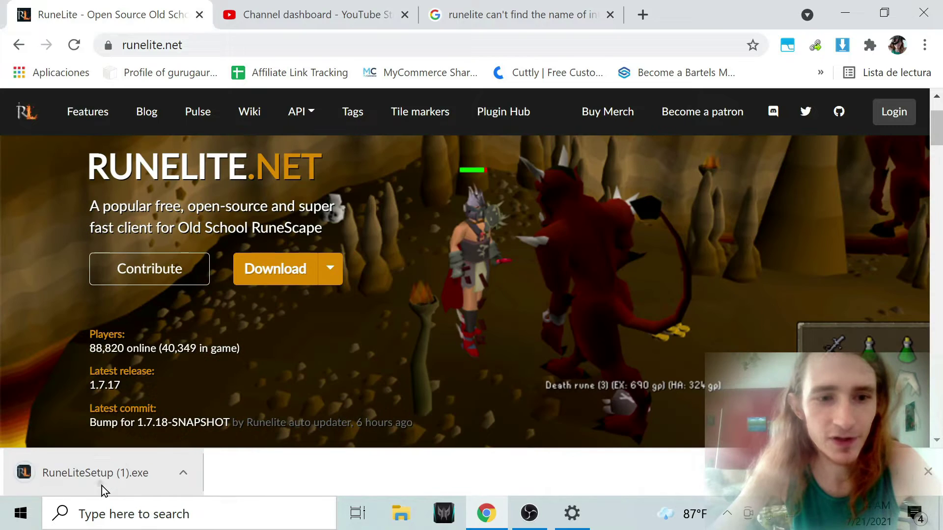
Run the RuneLite setup, launch the client, and choose Existing User.
{"action": "left_click", "coordinate": [102, 485]}
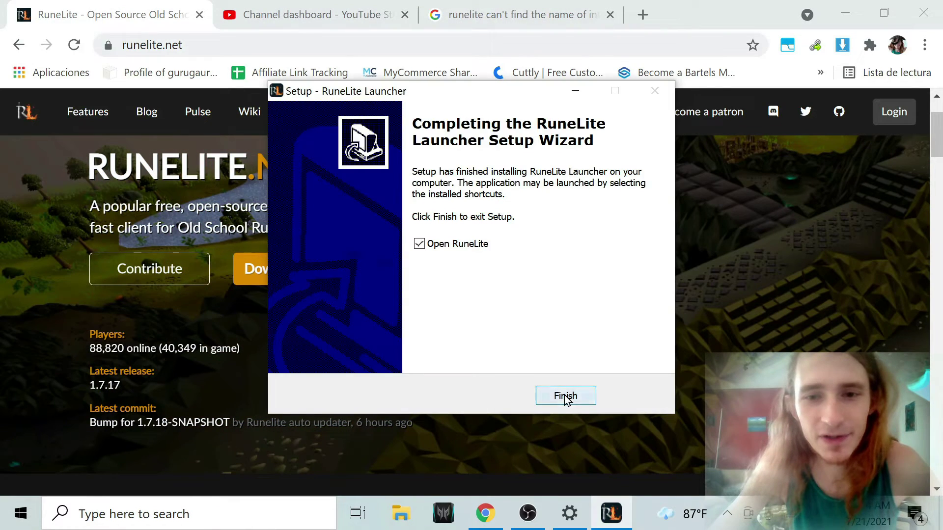
{"action": "left_click", "coordinate": [565, 395]}
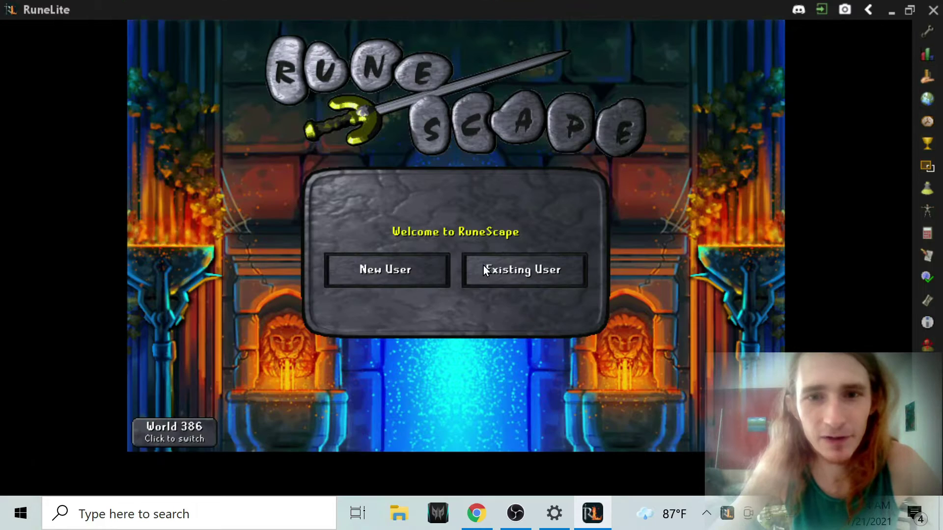
{"action": "left_click", "coordinate": [483, 267]}
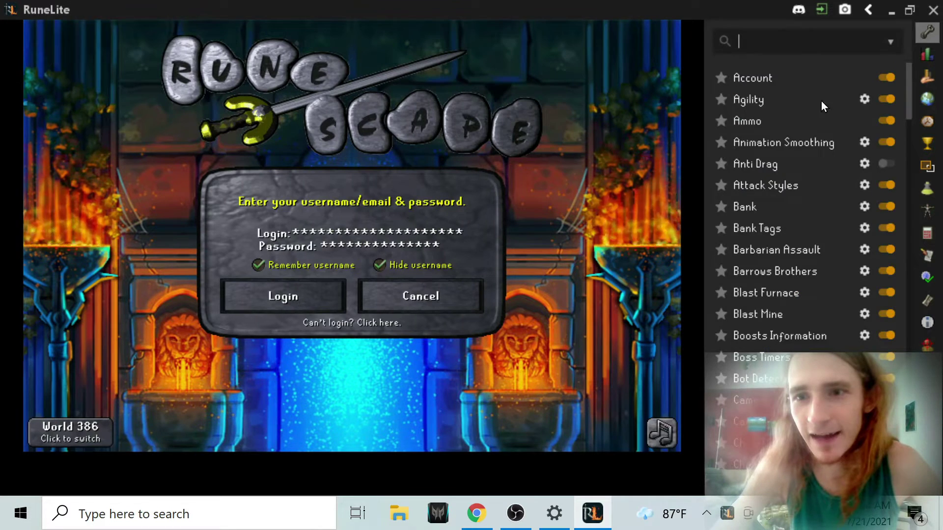
Switch the GPU plugin off and log into Old School RuneScape.
{"action": "scroll", "coordinate": [777, 245], "scroll_direction": "down", "scroll_amount": 8}
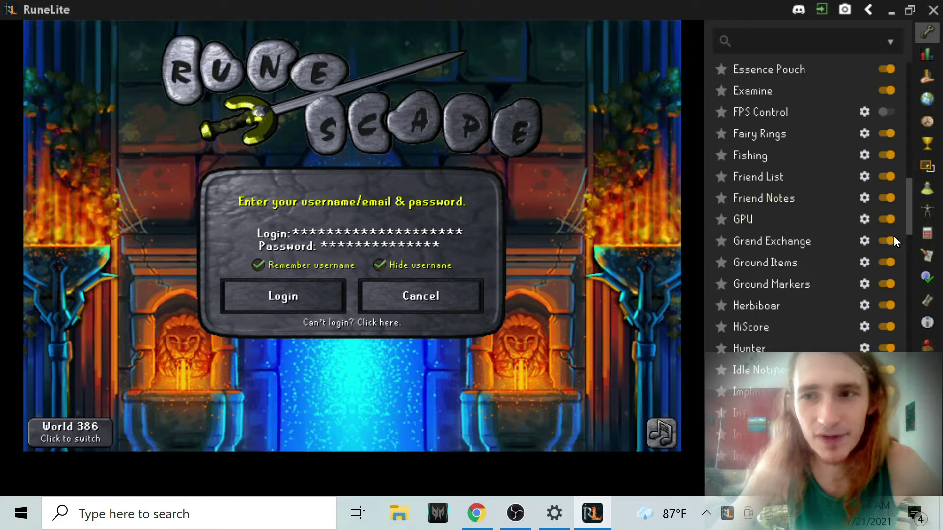
{"action": "left_click", "coordinate": [886, 218]}
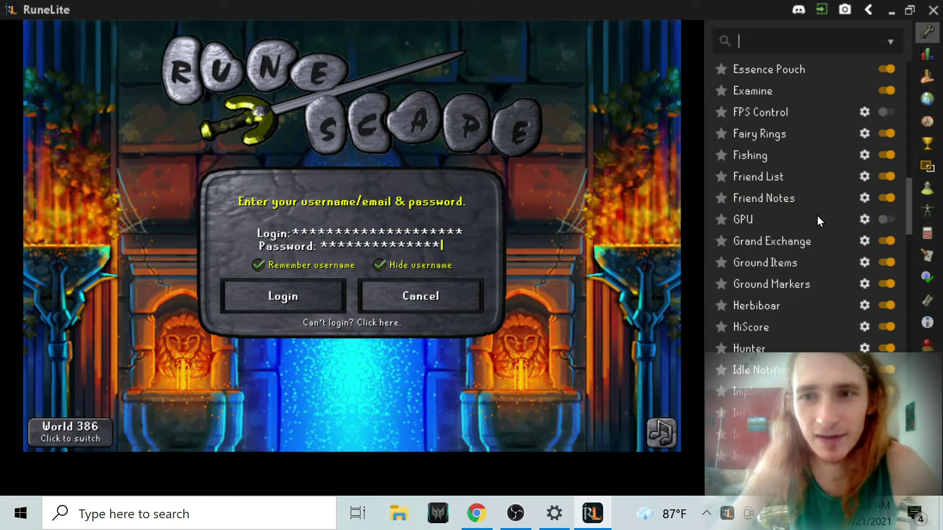
{"action": "left_click", "coordinate": [307, 291]}
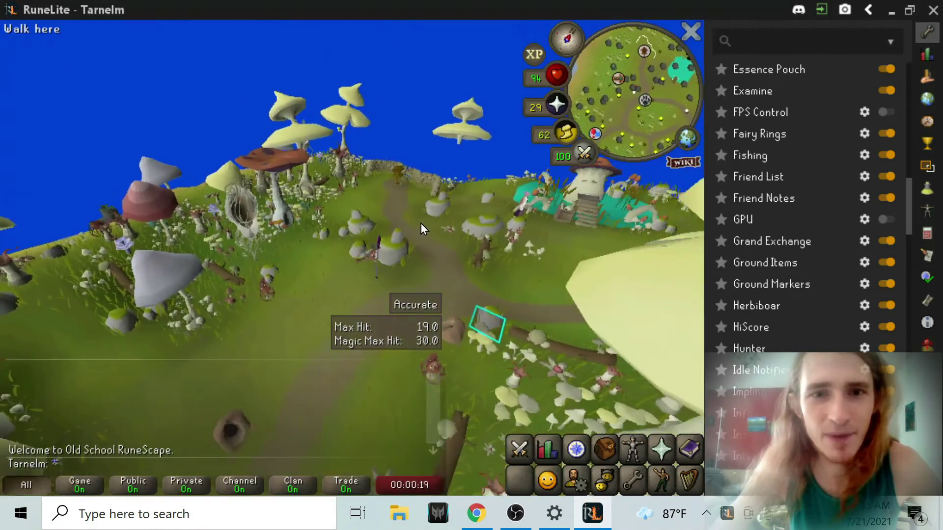
Rotate the camera around the game world with three drags.
{"action": "left_click_drag", "start_coordinate": [420, 223], "coordinate": [84, 226]}
{"action": "left_click_drag", "start_coordinate": [350, 207], "coordinate": [68, 229]}
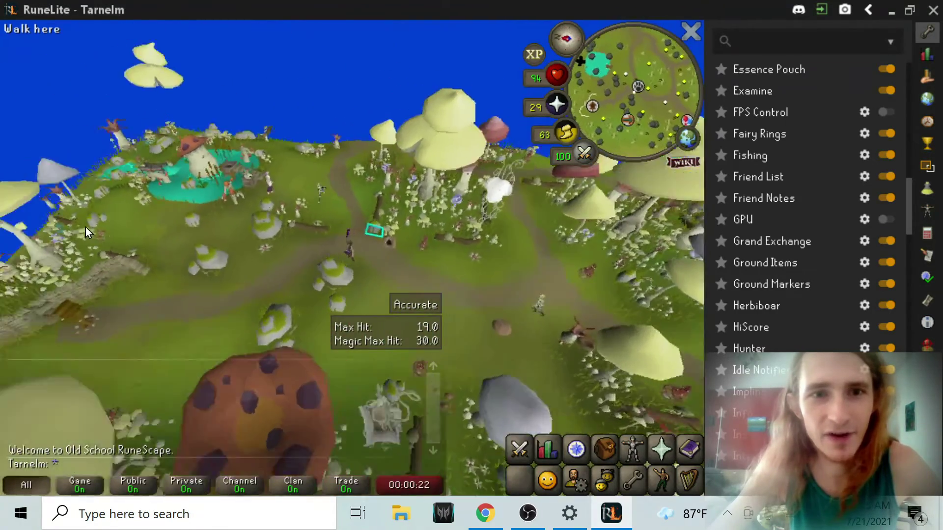
{"action": "left_click_drag", "start_coordinate": [403, 172], "coordinate": [111, 167]}
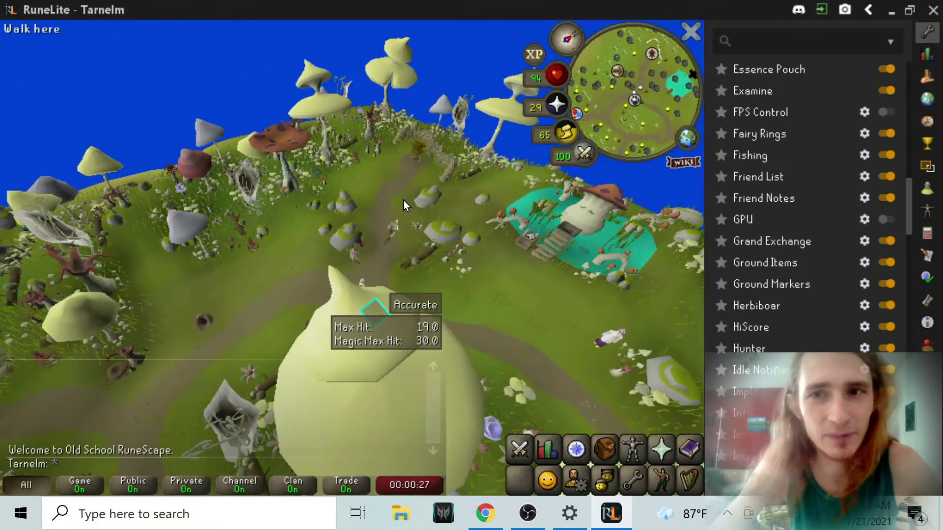
Tilt and rotate the camera with arrow keys and a drag to check the rendering.
{"action": "key", "text": "Left"}
{"action": "key", "text": "Down"}
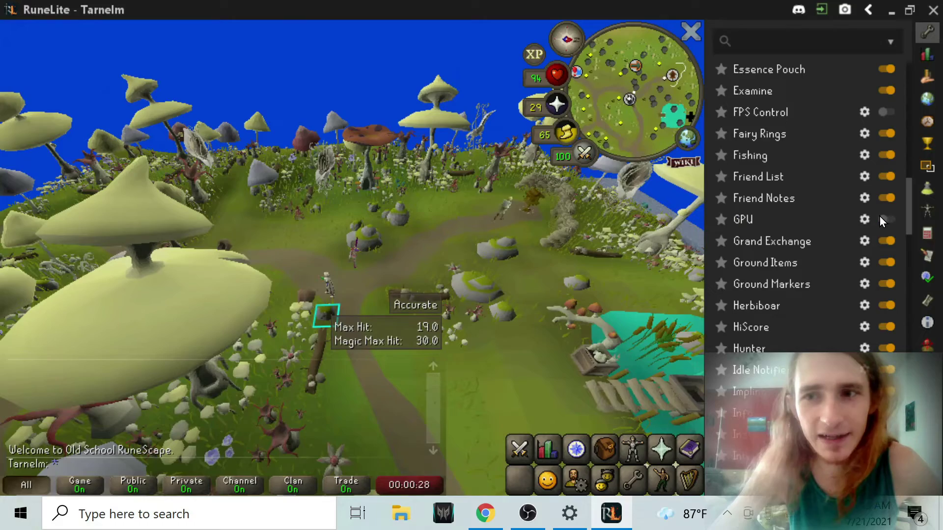
{"action": "left_click_drag", "start_coordinate": [555, 212], "coordinate": [342, 210]}
{"action": "key", "text": "Left"}
{"action": "key", "text": "Up"}
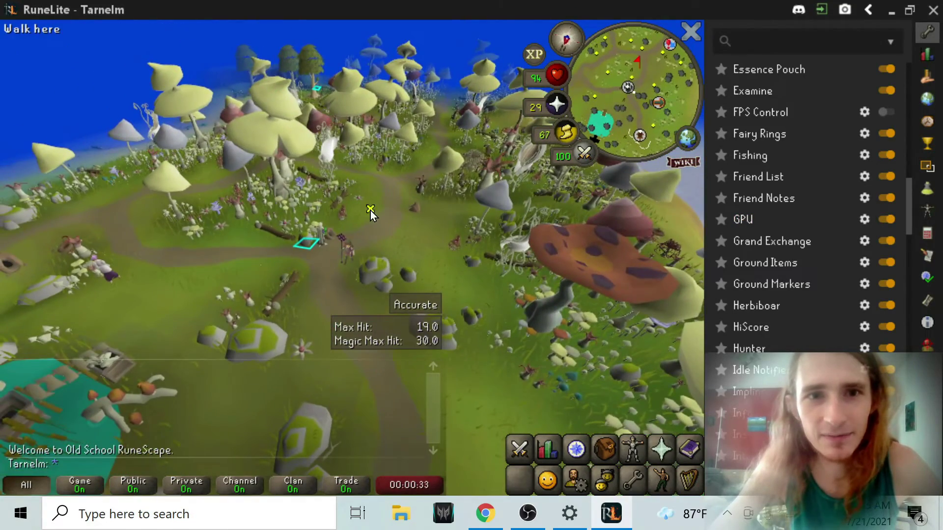
{"action": "key", "text": "Left"}
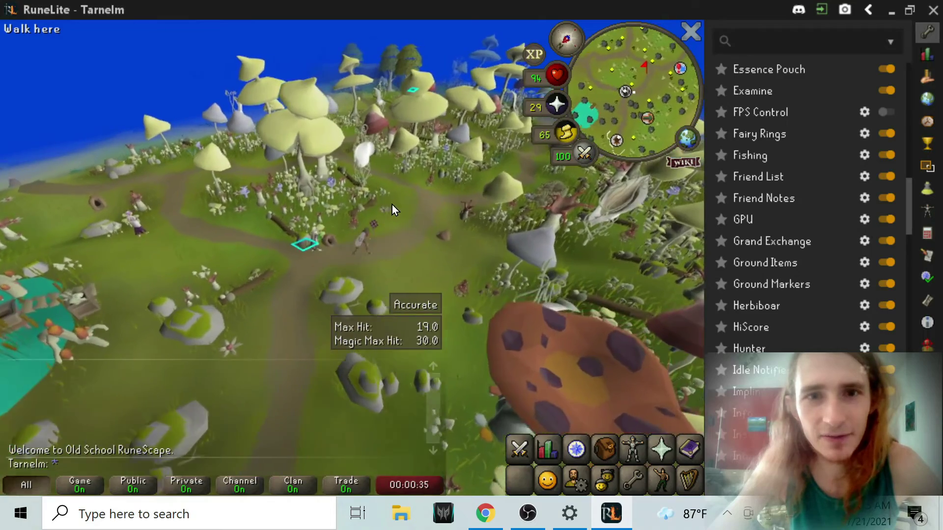
{"action": "key", "text": "Left"}
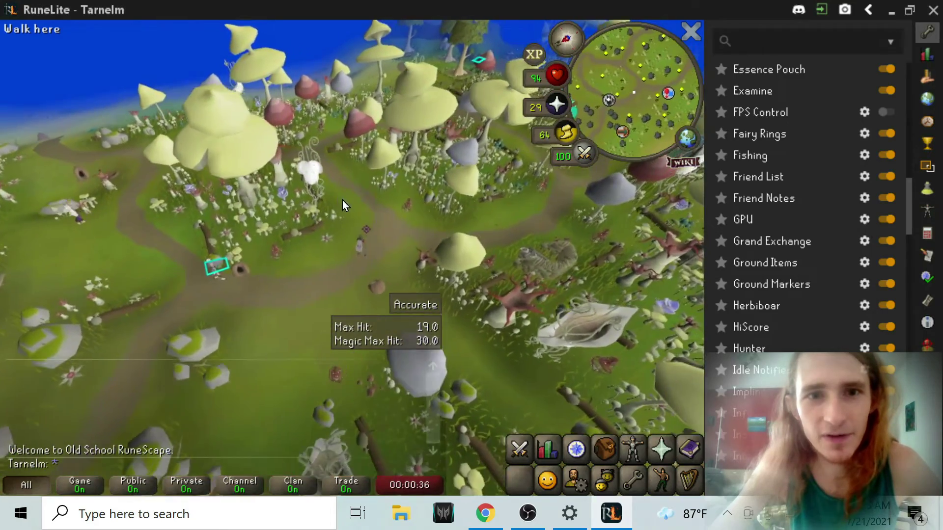
{"action": "key", "text": "Left"}
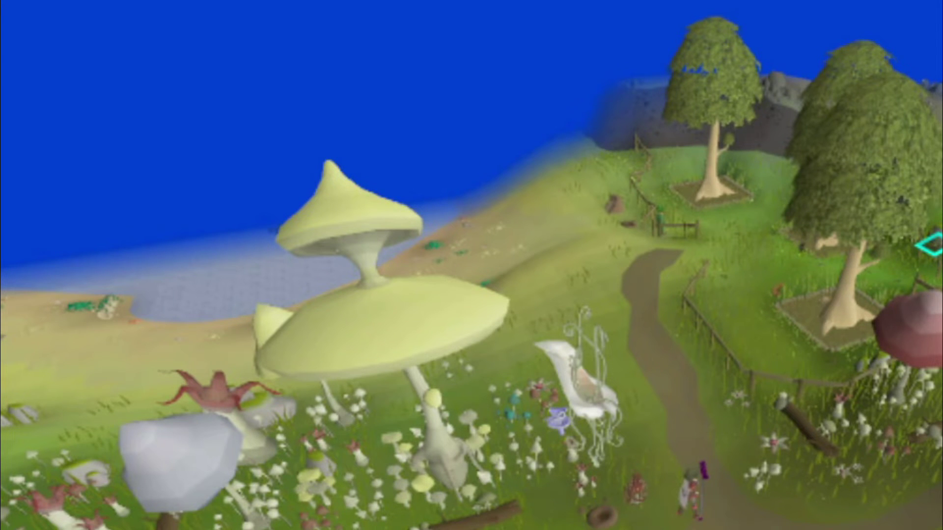
Walk the character to the beach shore, turning the camera to view the coastline.
{"action": "key", "text": "Return"}
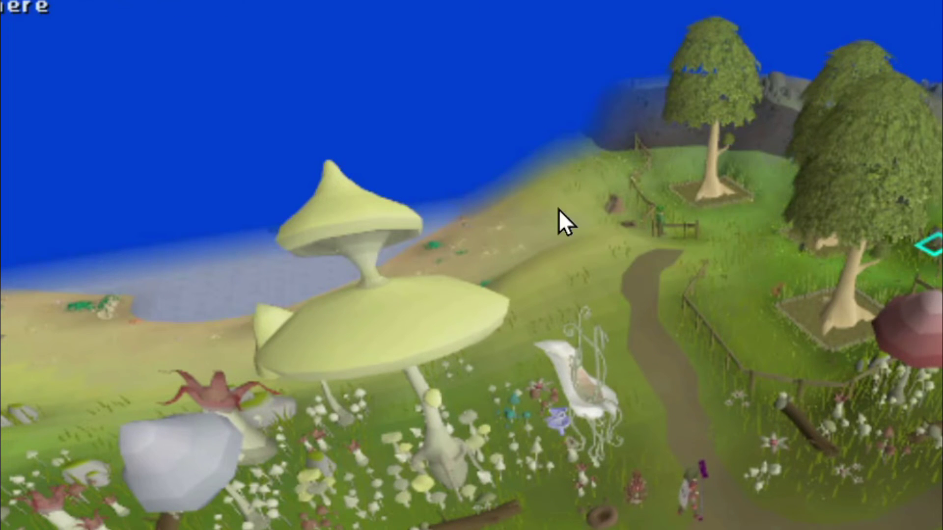
{"action": "left_click", "coordinate": [558, 208]}
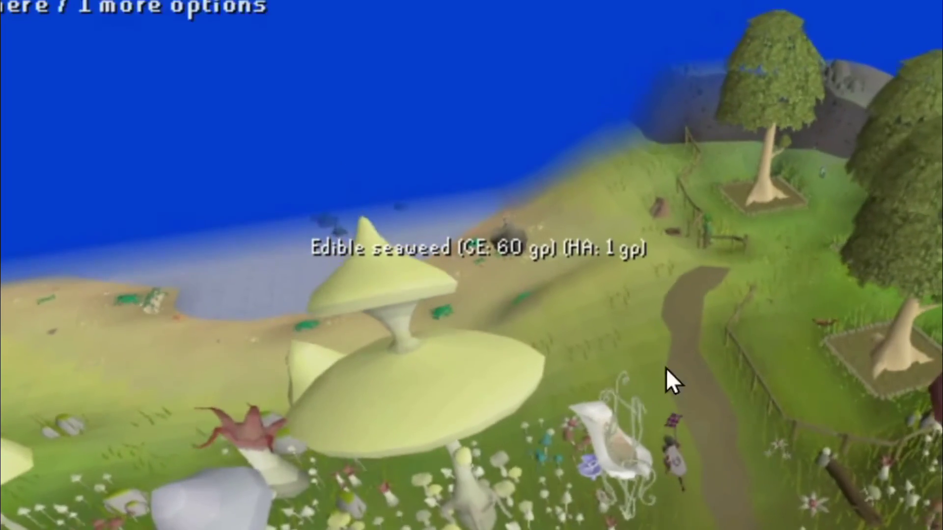
{"action": "key", "text": "Down"}
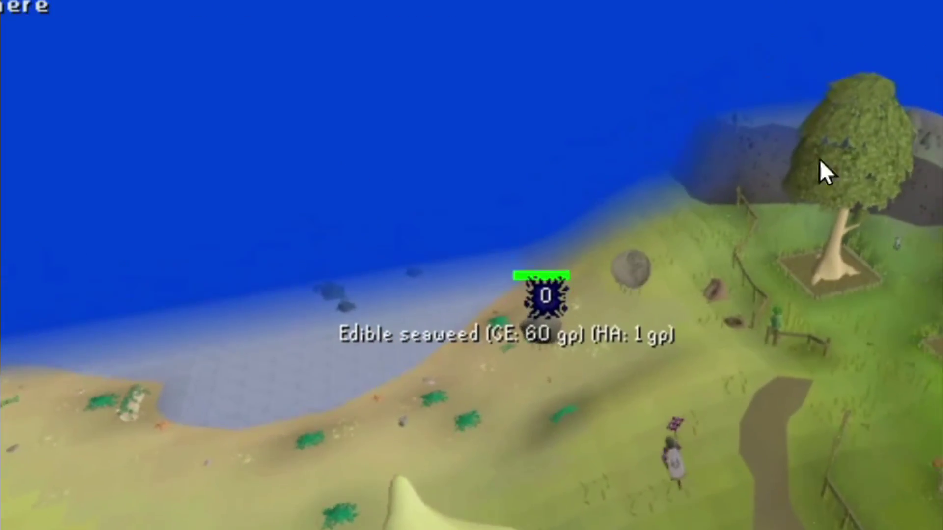
{"action": "scroll", "coordinate": [499, 323], "scroll_direction": "down", "scroll_amount": 5}
{"action": "key", "text": "Down"}
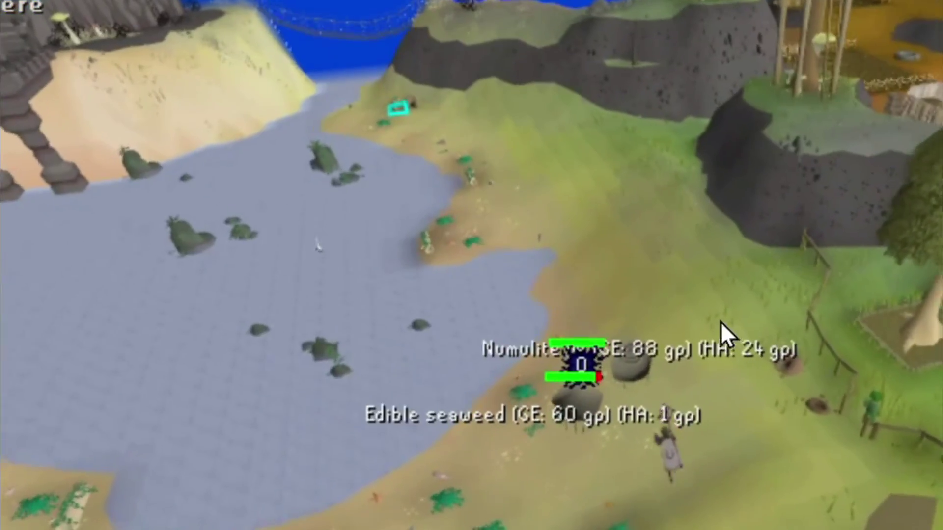
{"action": "left_click", "coordinate": [739, 404]}
{"action": "left_click_drag", "start_coordinate": [786, 416], "coordinate": [717, 388]}
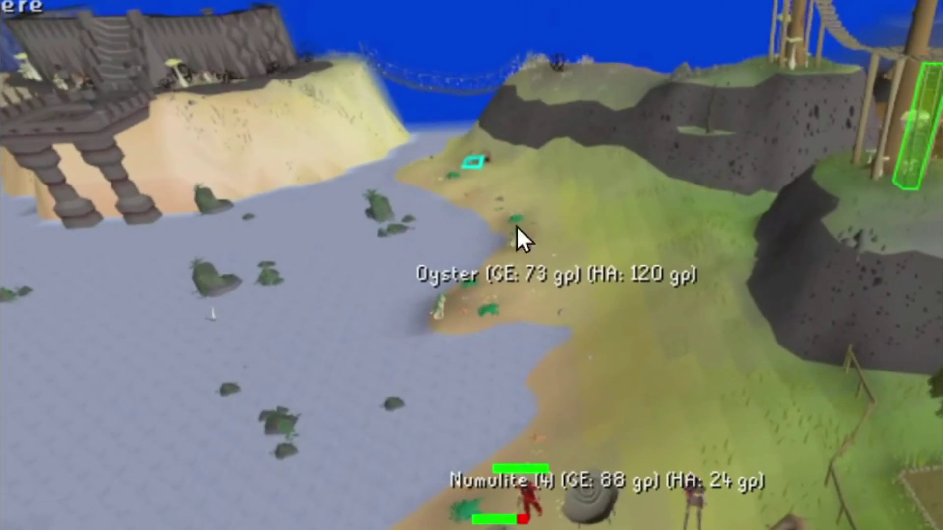
{"action": "key", "text": "Left"}
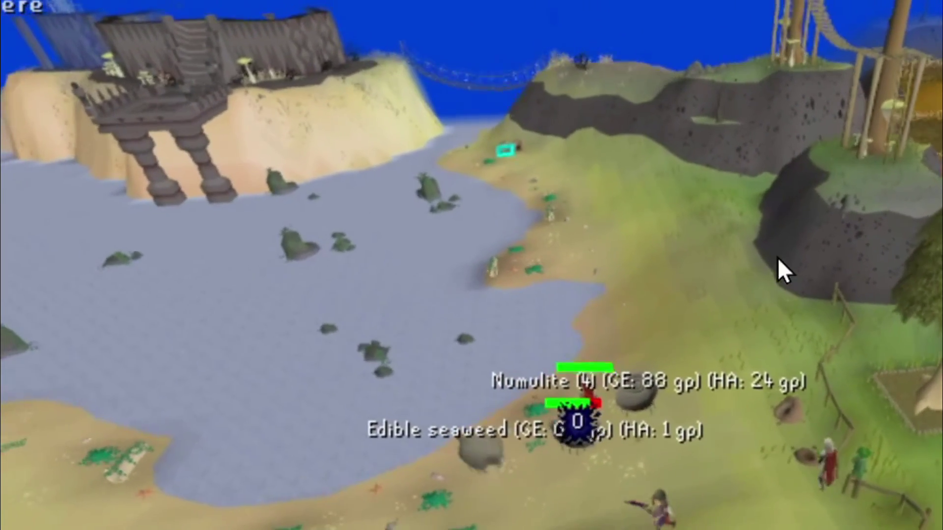